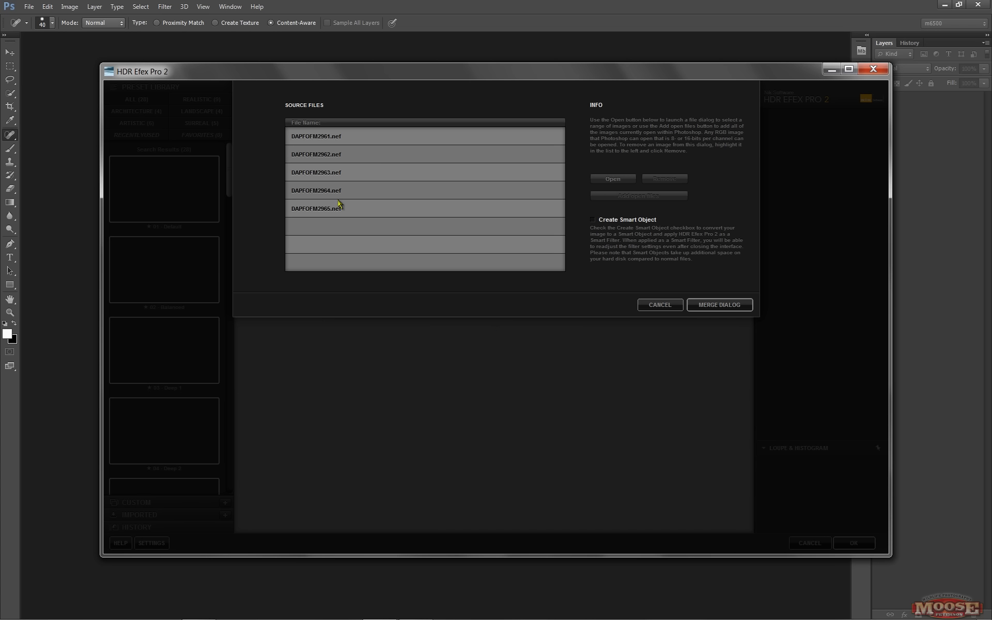
- Load the five source exposures for merging, enable Ghost Reduction, and inspect the preview with the loupe
left_click(715, 307)
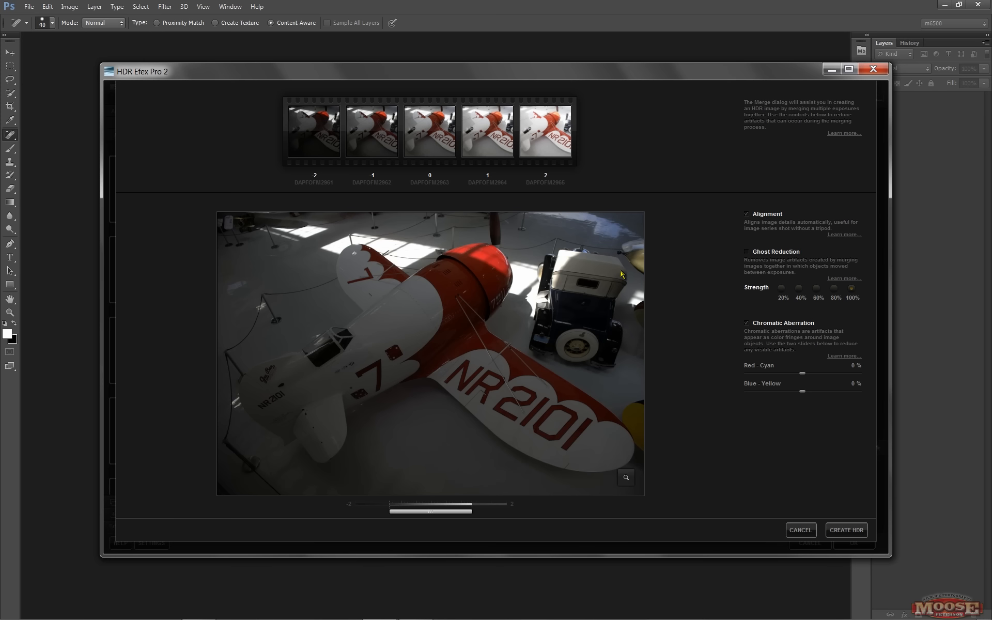
left_click(747, 253)
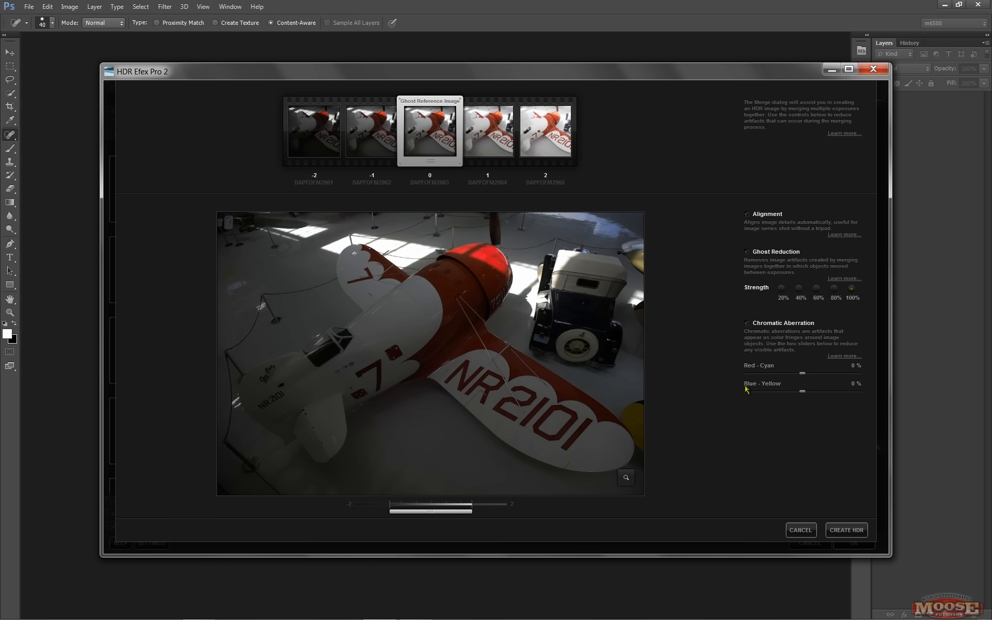
left_click(625, 478)
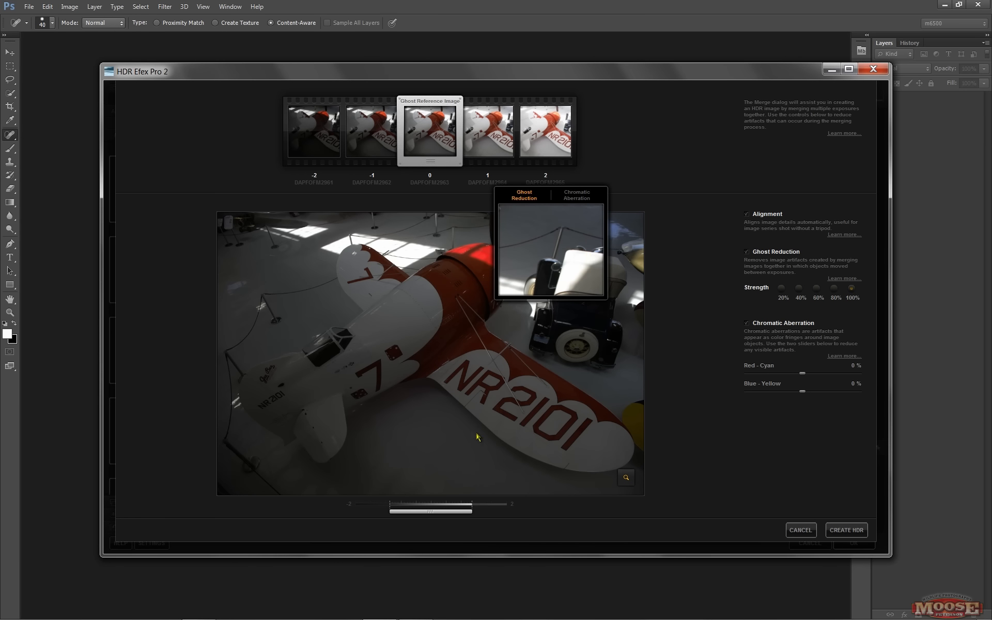
left_click(627, 478)
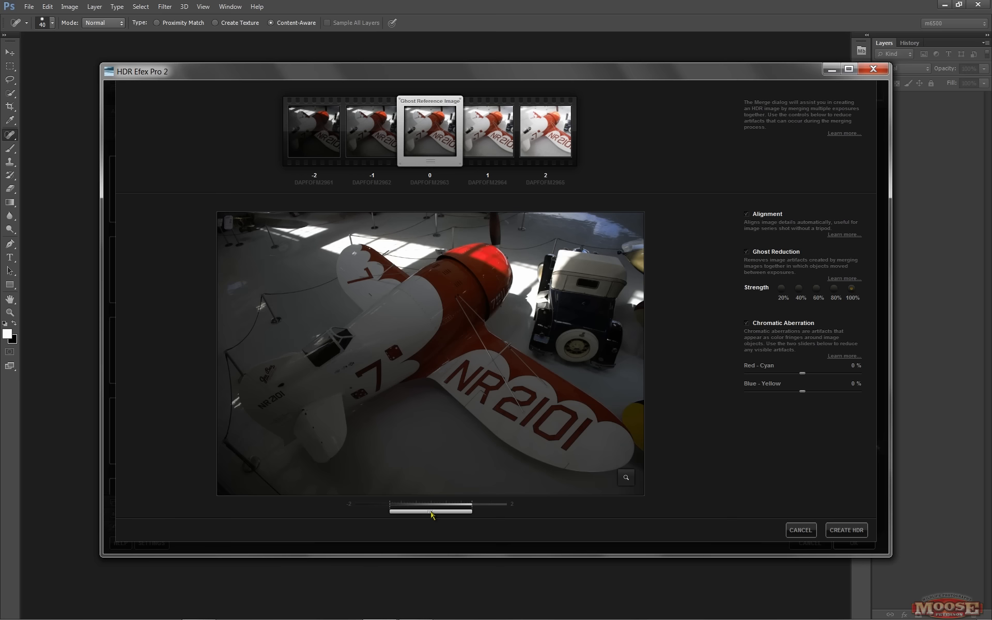
- Check the merged preview across its darkest and brightest exposure ranges, and create the HDR image
left_click_drag(432, 515, 388, 514)
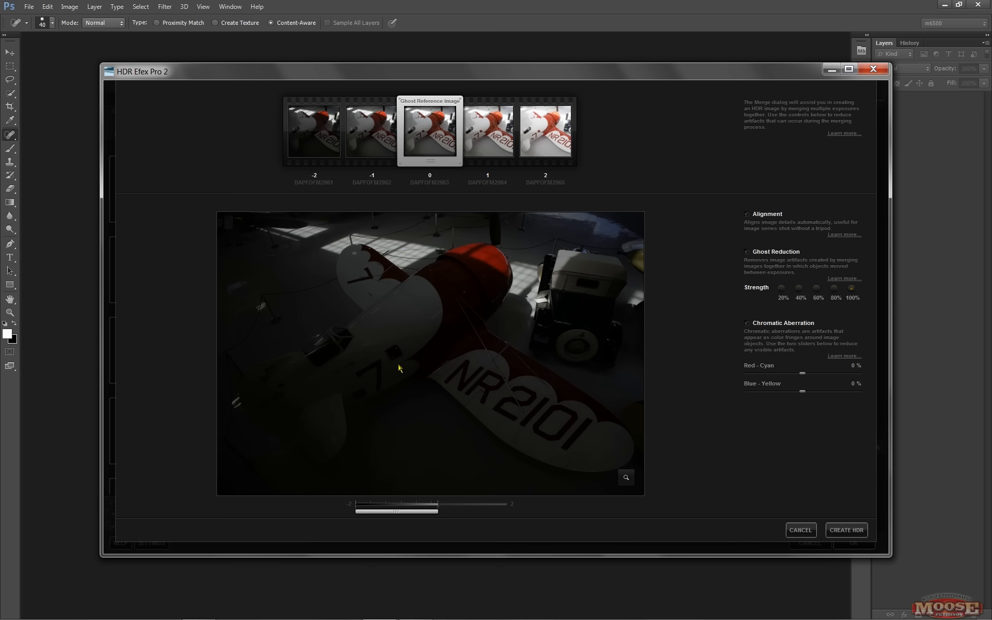
left_click_drag(381, 514, 490, 518)
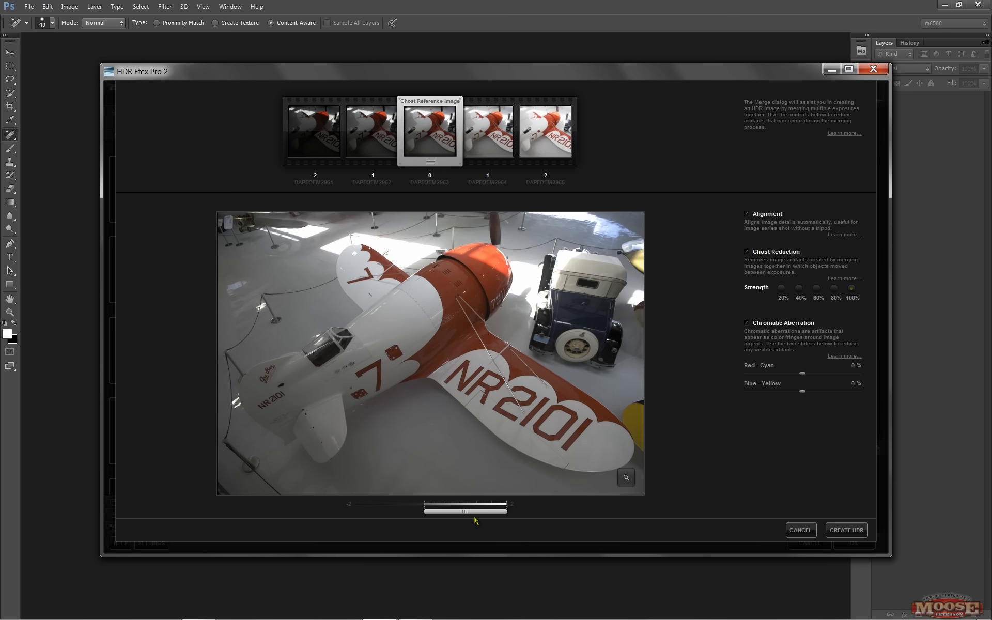
left_click_drag(475, 516, 392, 514)
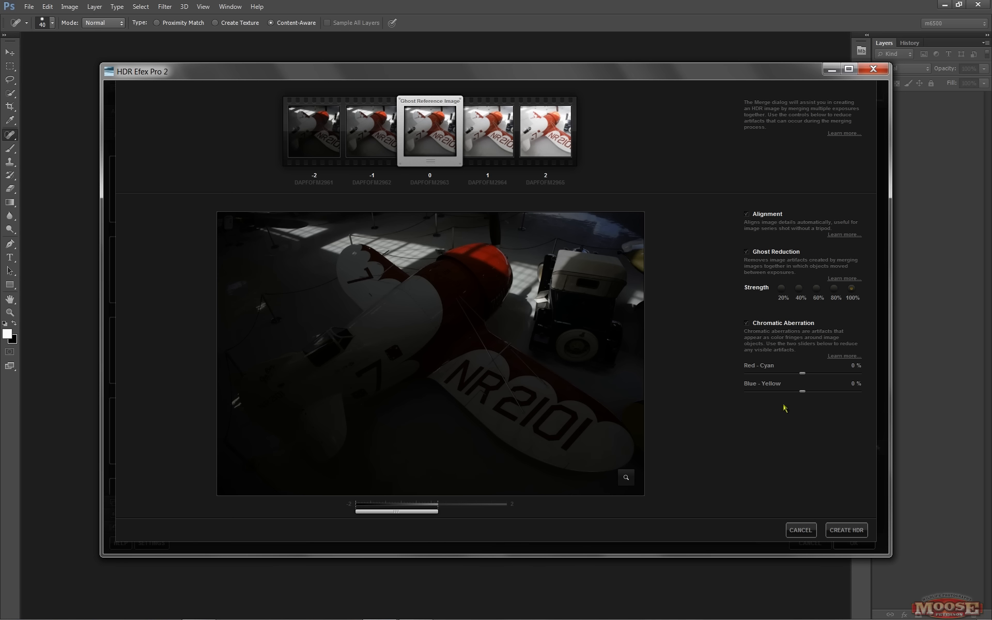
left_click(845, 532)
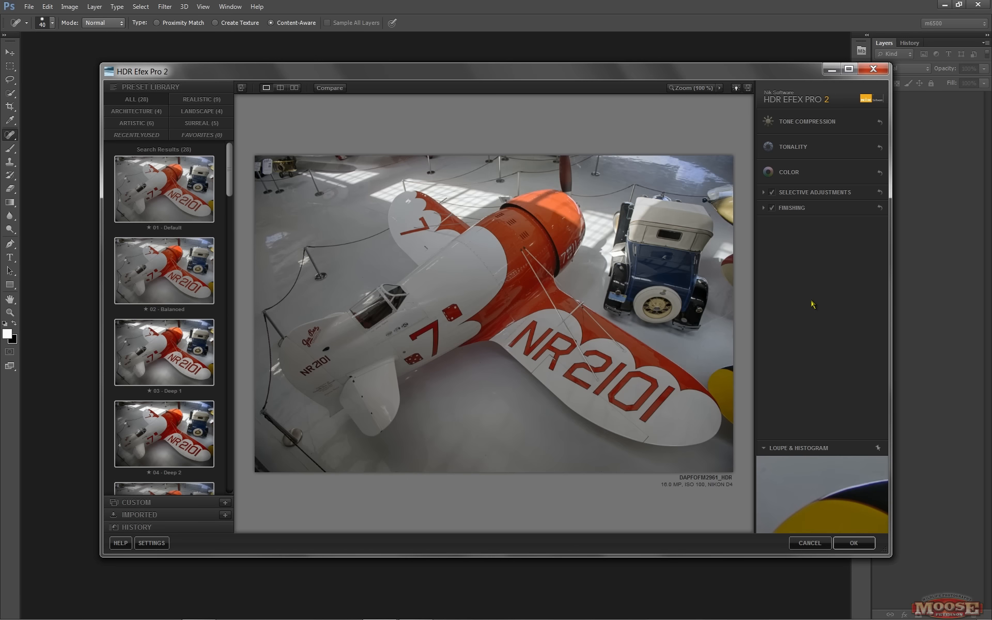
- Show the histogram instead of the loupe view for the HDR image
left_click(819, 451)
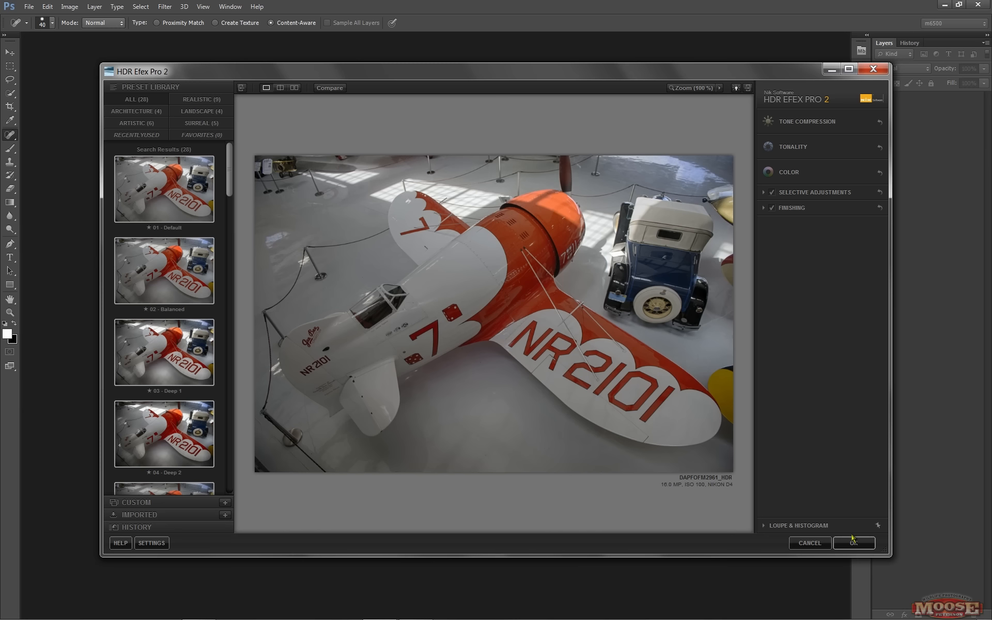
left_click(768, 527)
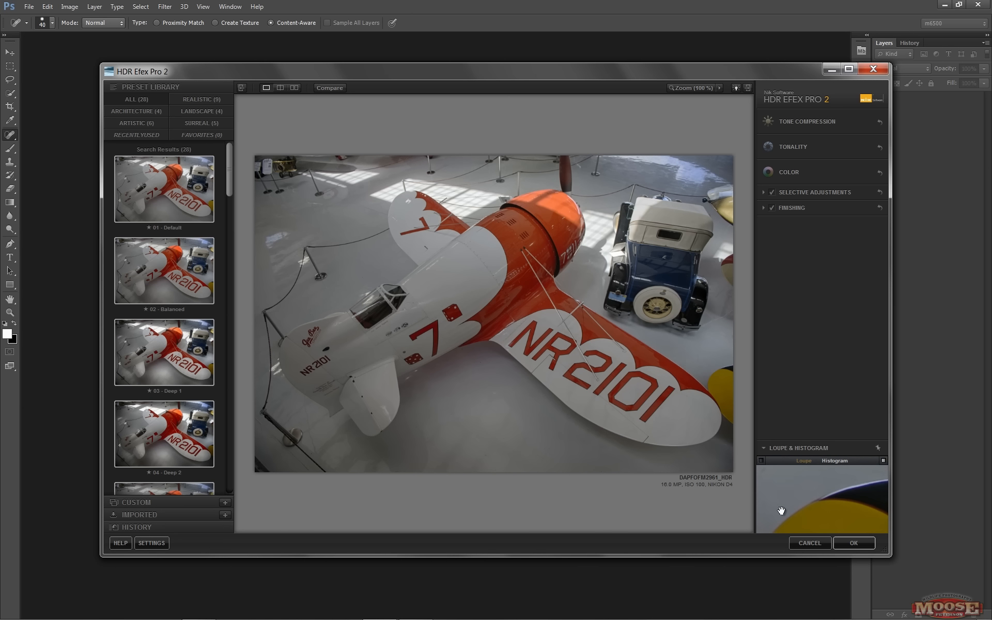
left_click(832, 464)
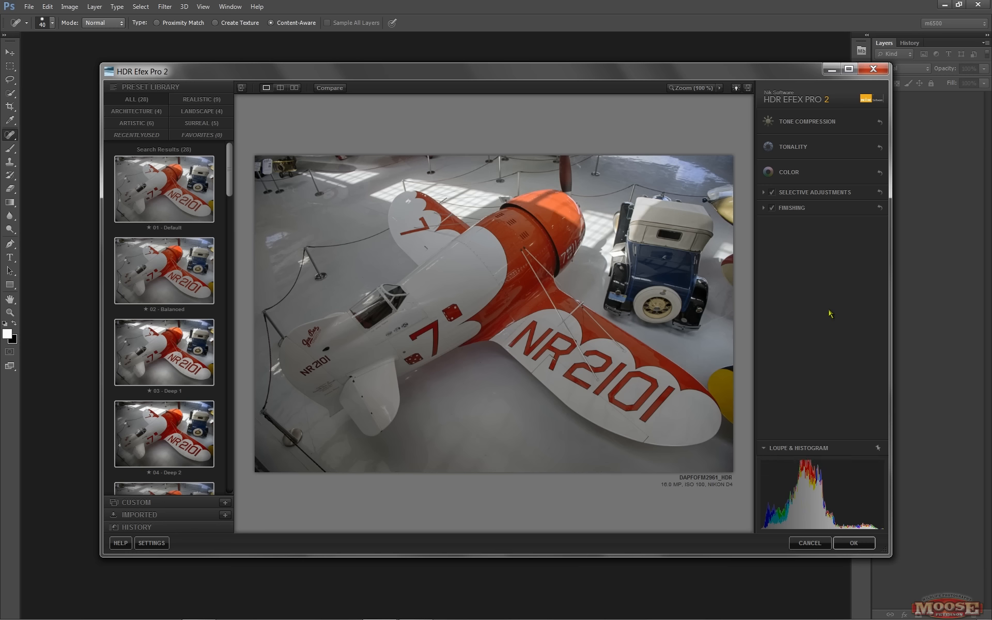
- Set Tone Compression to 20% and Method Strength to 54%, and expand the HDR Method options
left_click(827, 123)
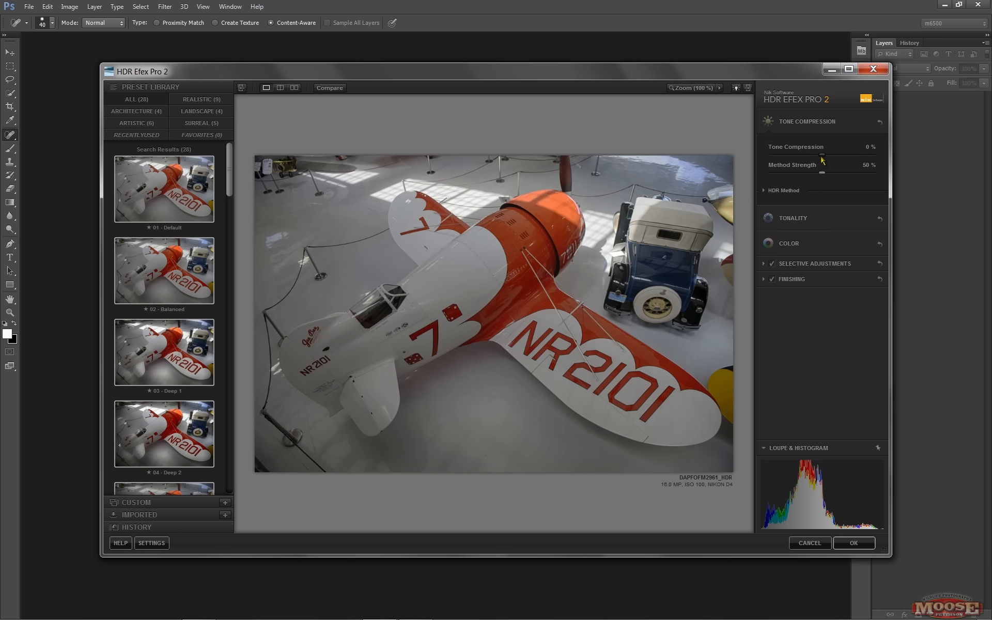
left_click_drag(823, 158, 832, 159)
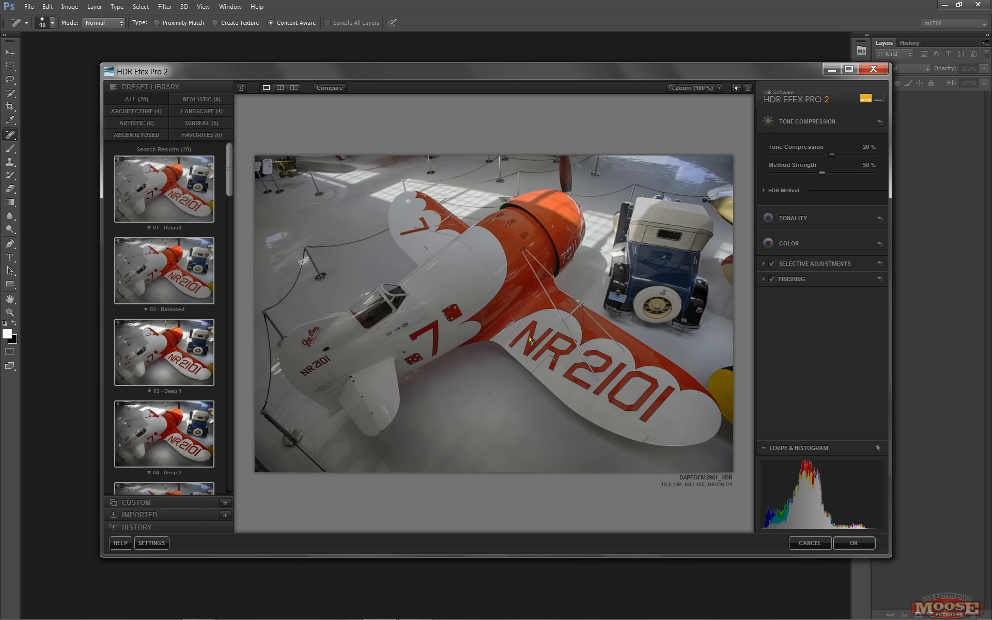
left_click_drag(822, 173, 827, 178)
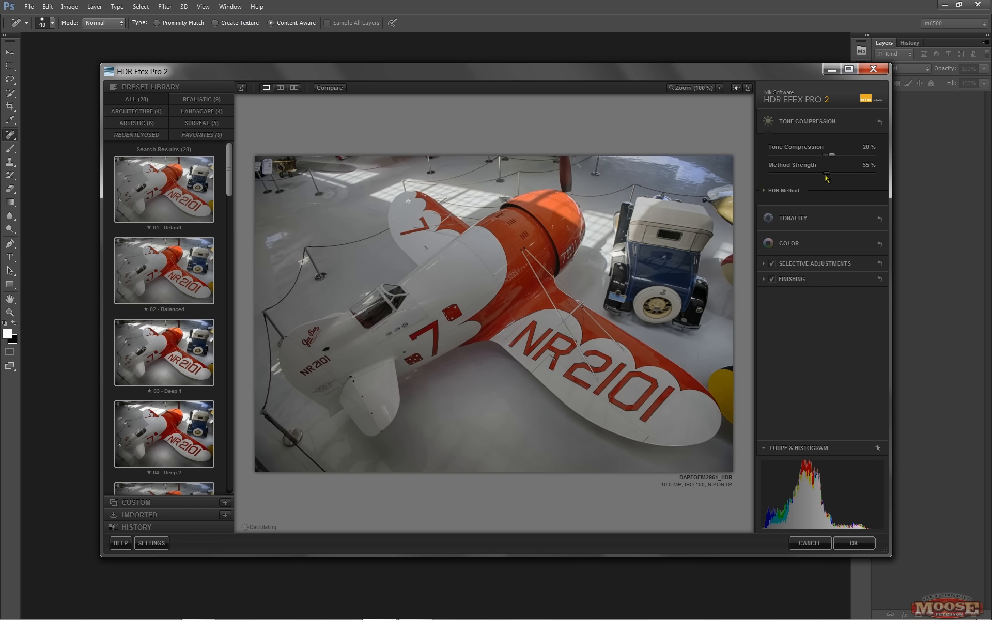
left_click(765, 190)
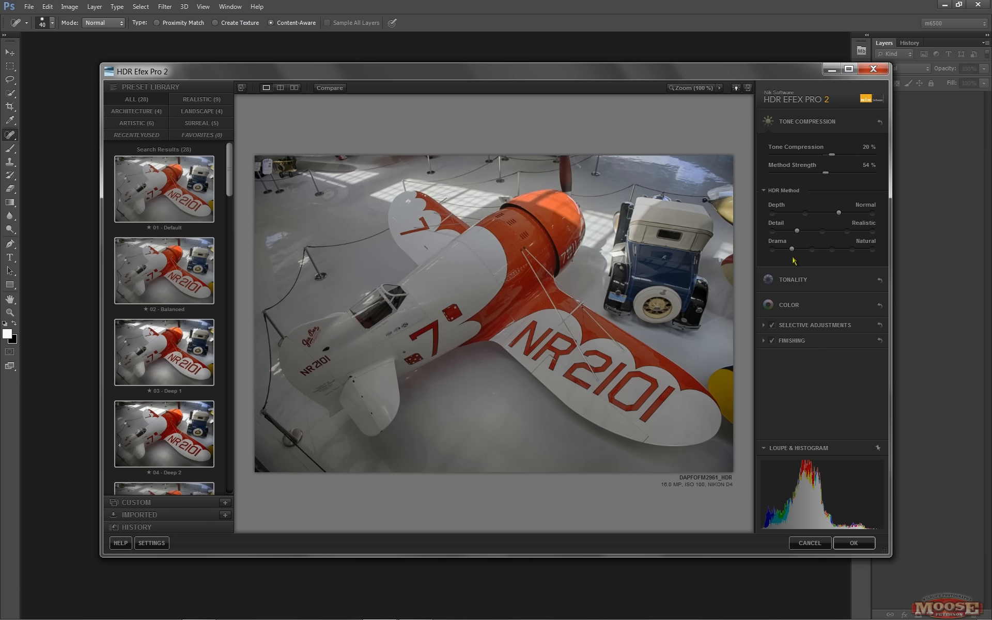
- Slightly lower the Highlights and Blacks in the Tonality settings
left_click(795, 281)
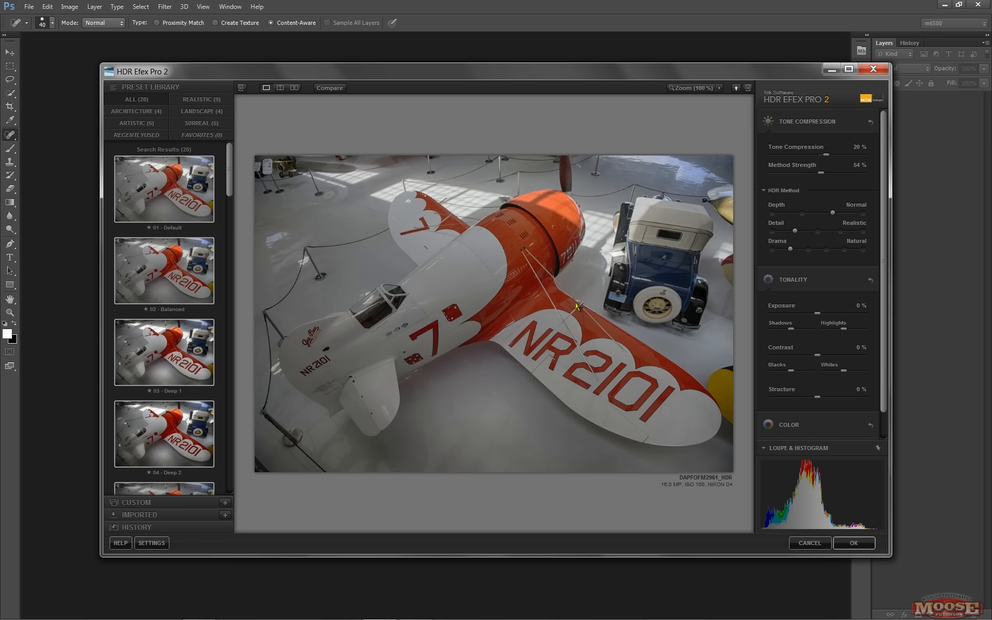
left_click_drag(844, 330, 840, 333)
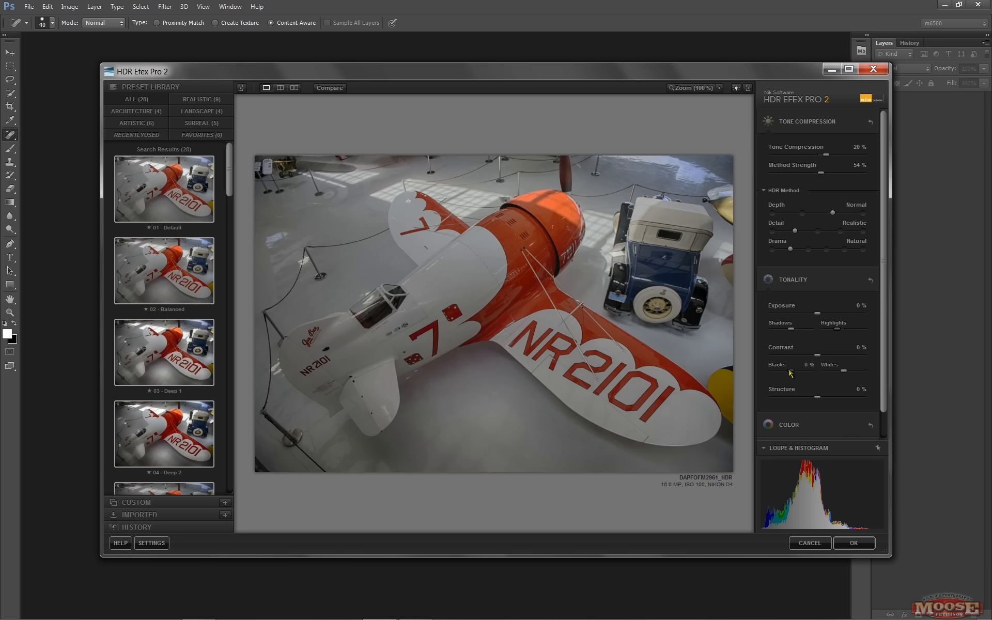
left_click_drag(792, 371, 789, 371)
- Try Structure at 100%, and bring it back to a moderate 13%
left_click_drag(882, 273, 887, 302)
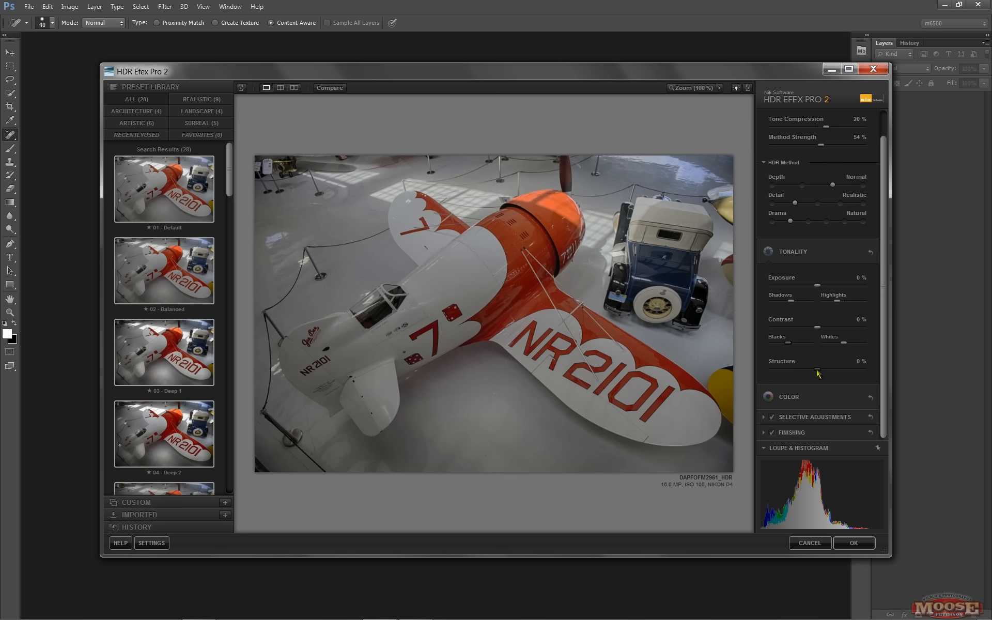
left_click_drag(818, 373, 872, 375)
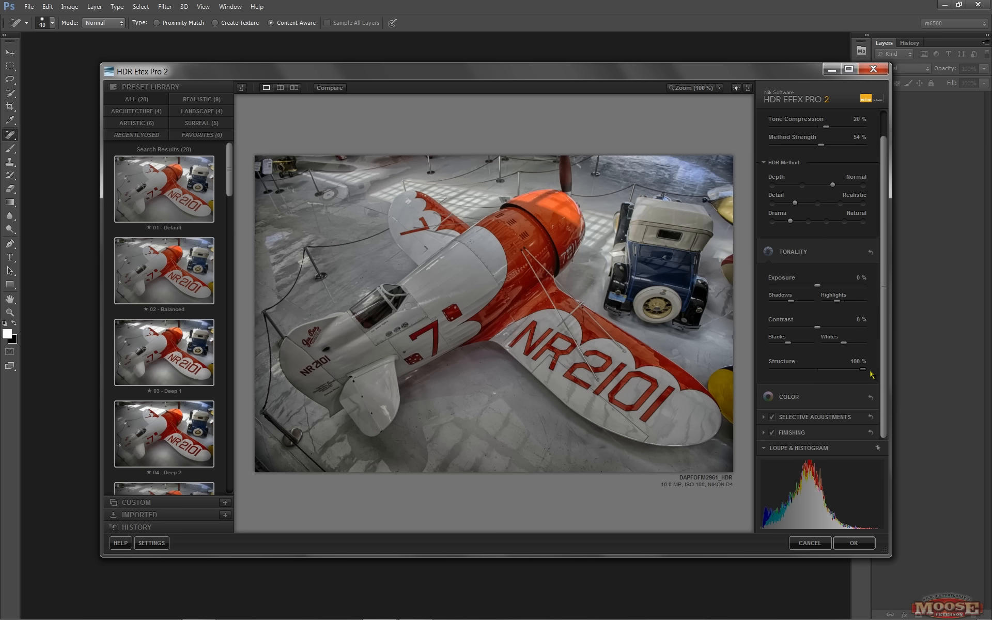
left_click_drag(872, 375, 831, 375)
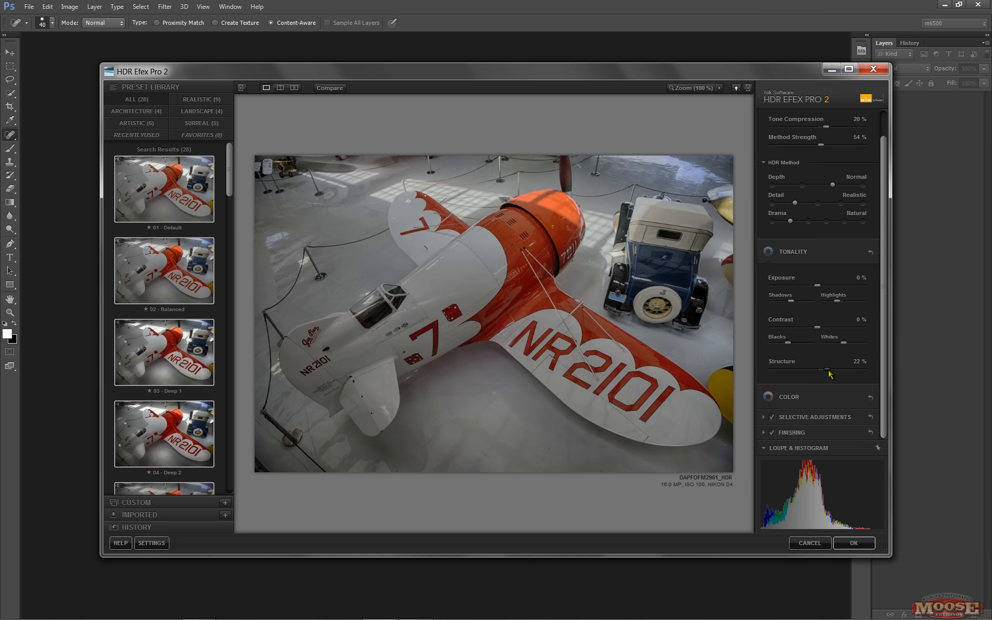
left_click_drag(830, 375, 824, 374)
- Expand the Color, Selective Adjustments and Finishing sections to review their controls
left_click(789, 398)
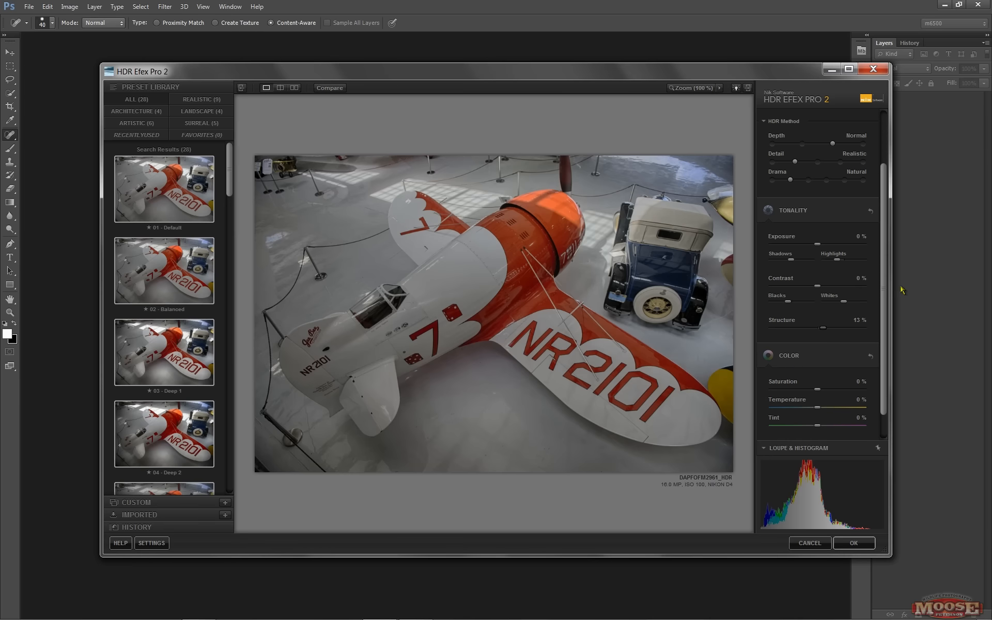
scroll(888, 276, "down", 2)
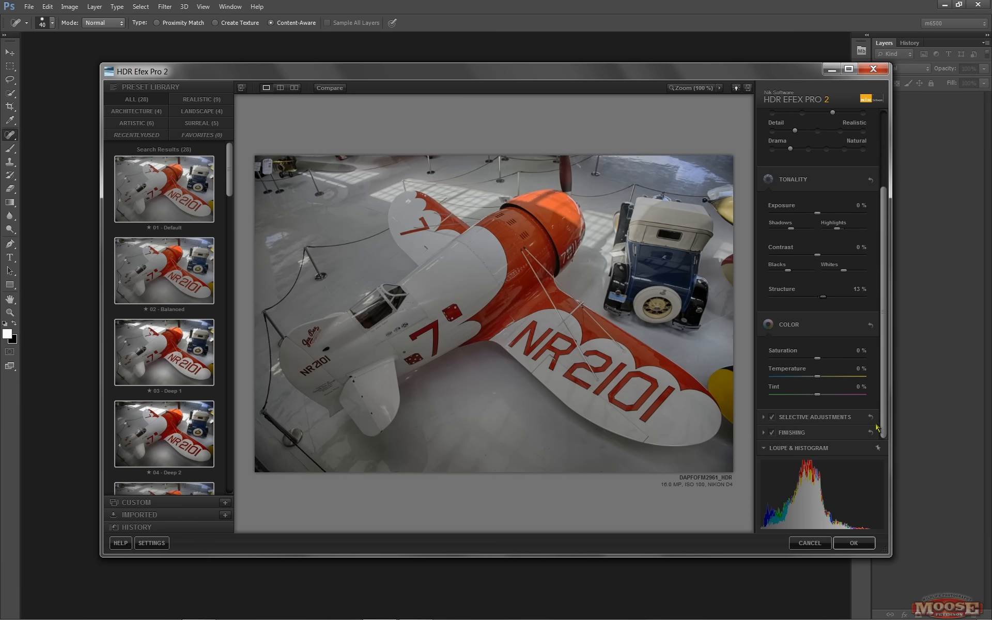
left_click(815, 418)
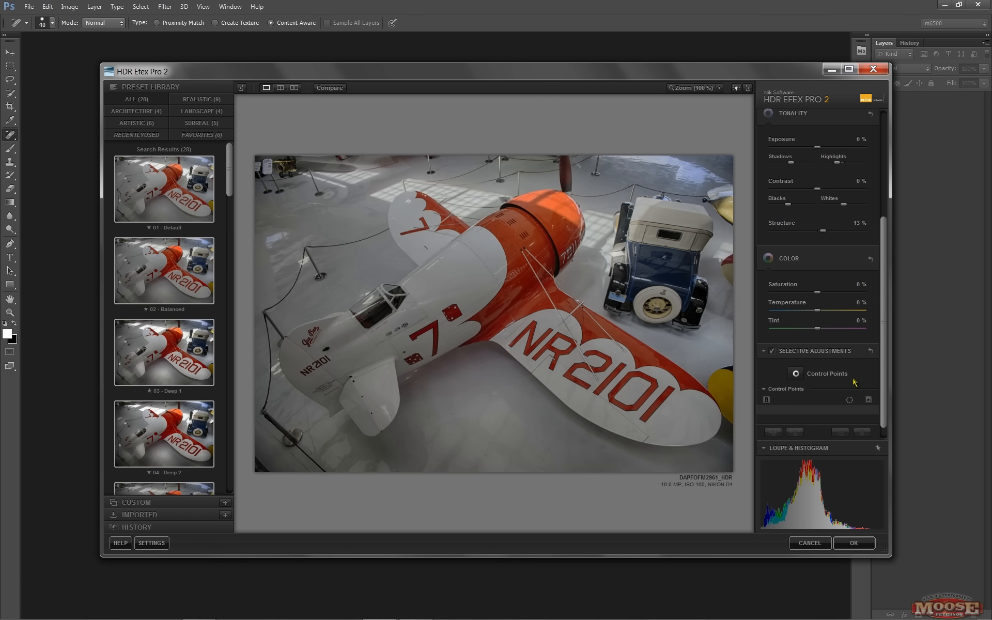
scroll(887, 369, "down", 1)
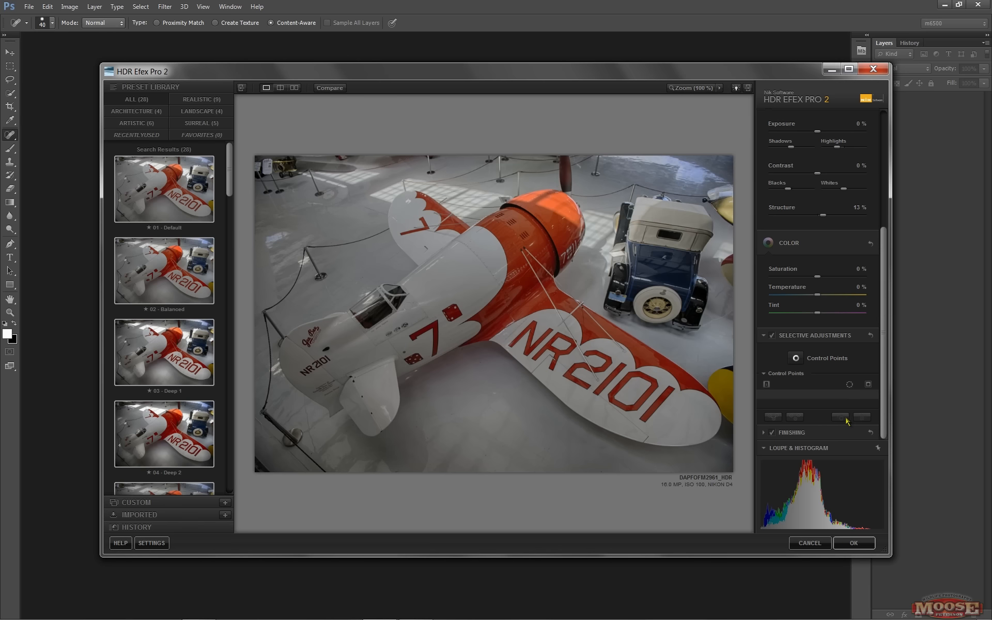
left_click(790, 434)
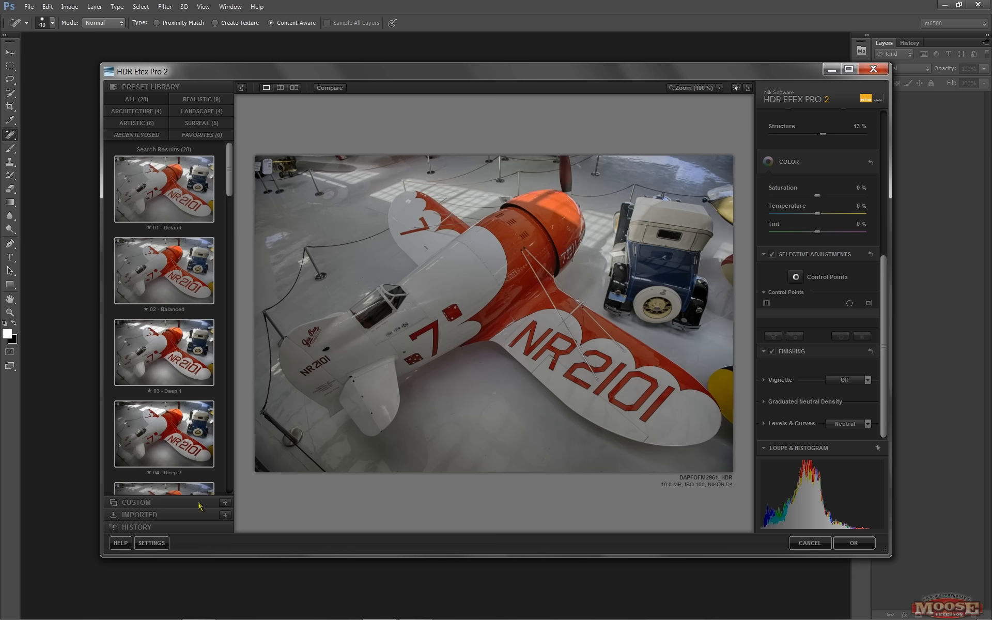
- Save the current settings as a custom preset named "Moose Hangar" and apply the HDR result to the image
left_click(225, 503)
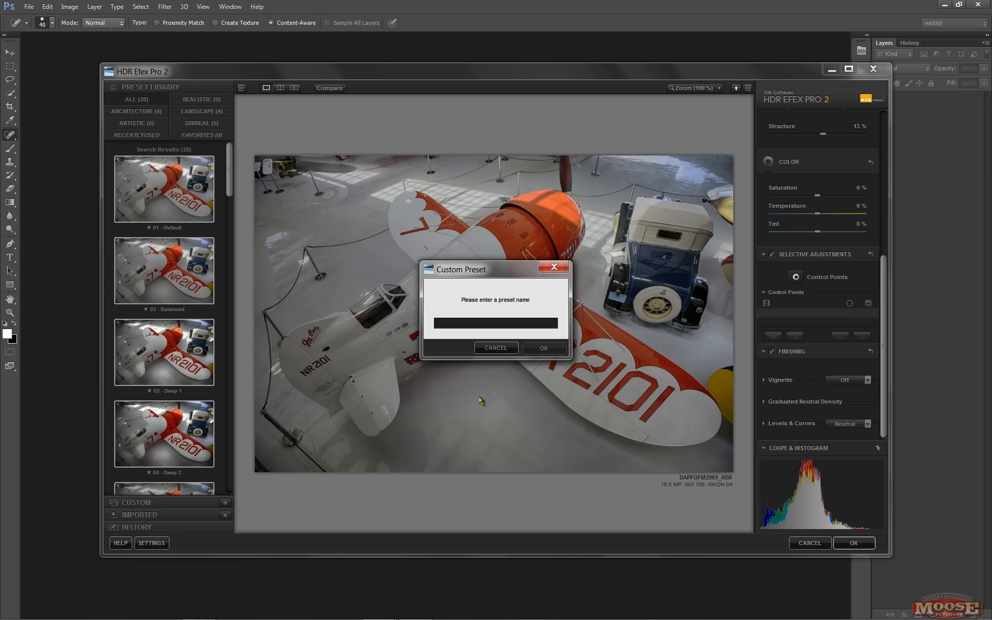
type("Moose Hangar")
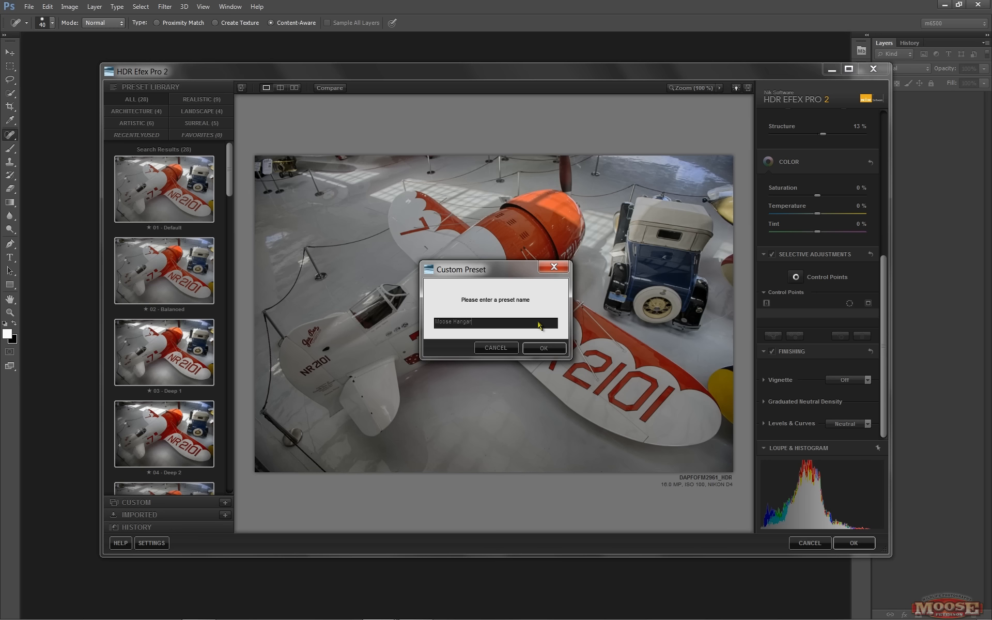
left_click(542, 348)
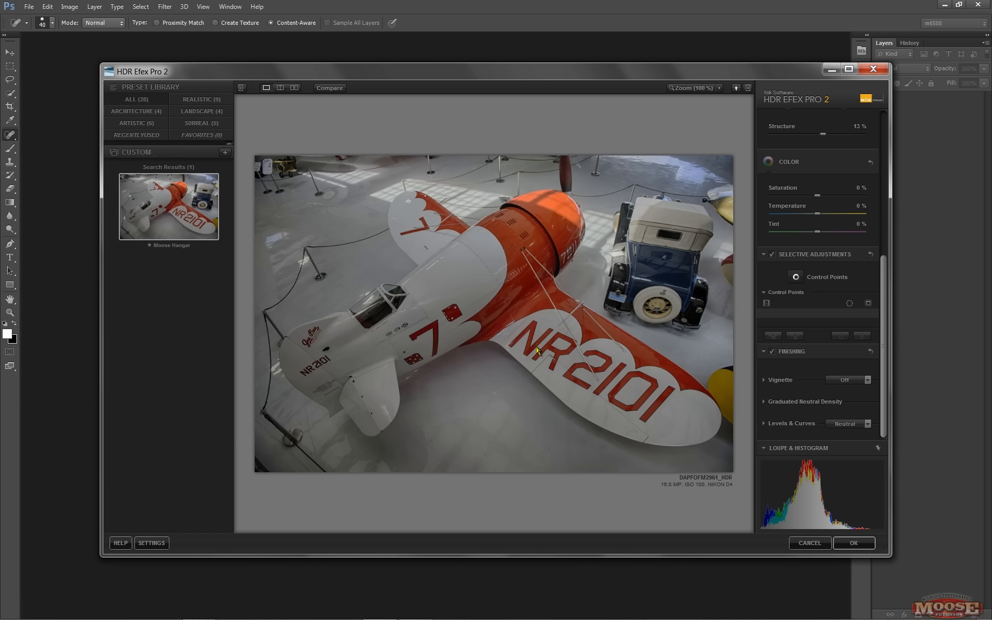
left_click(854, 544)
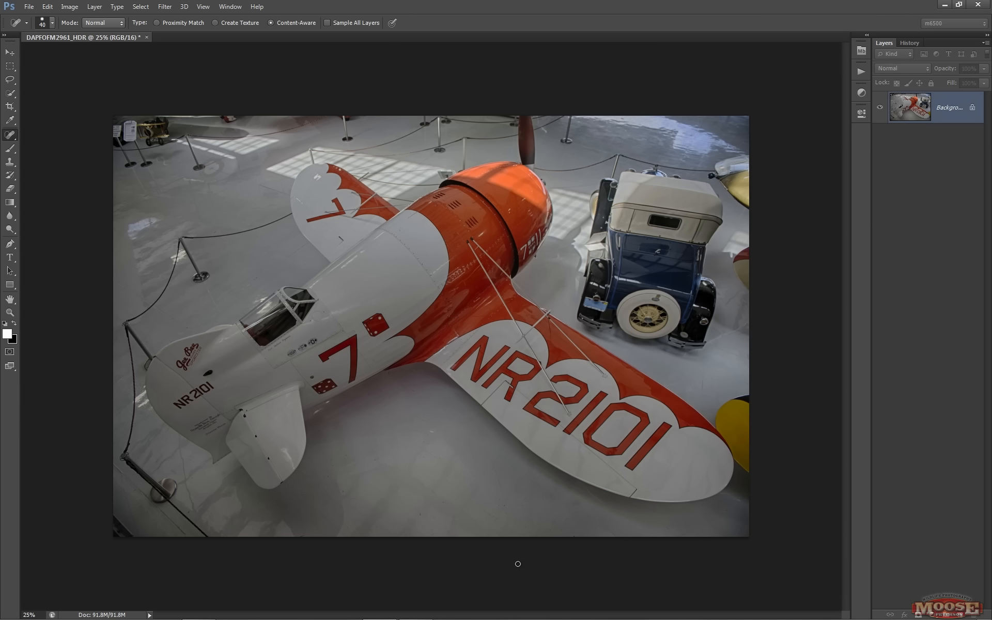
- Start a new Merge to HDR Efex Pro 2 with the five exposures DAPFOFM3006.nef to DAPFOFM3010.nef and continue to the merge settings
left_click(29, 6)
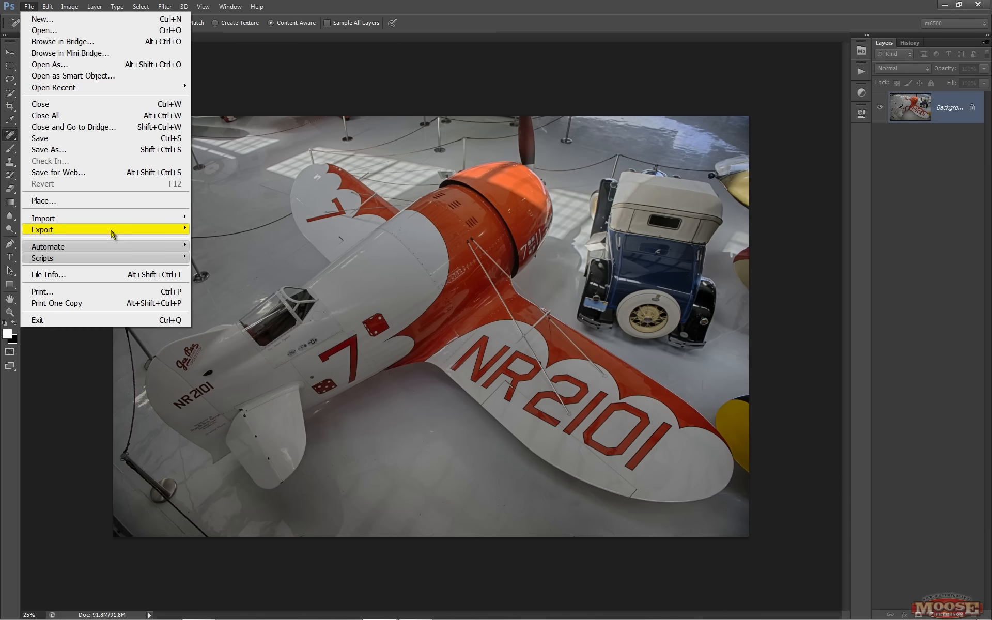
mouse_move(137, 248)
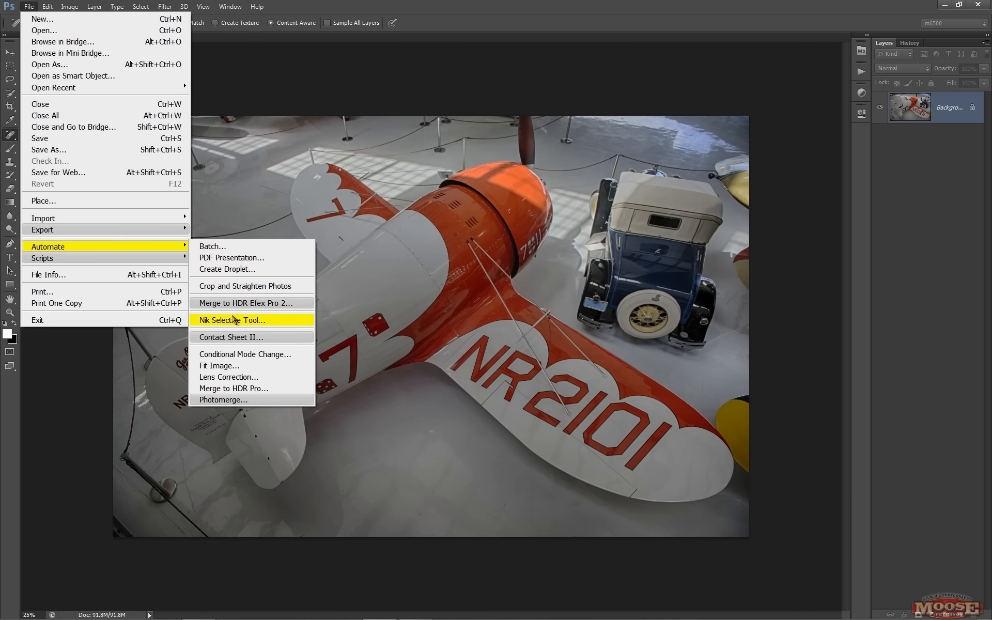
left_click(237, 304)
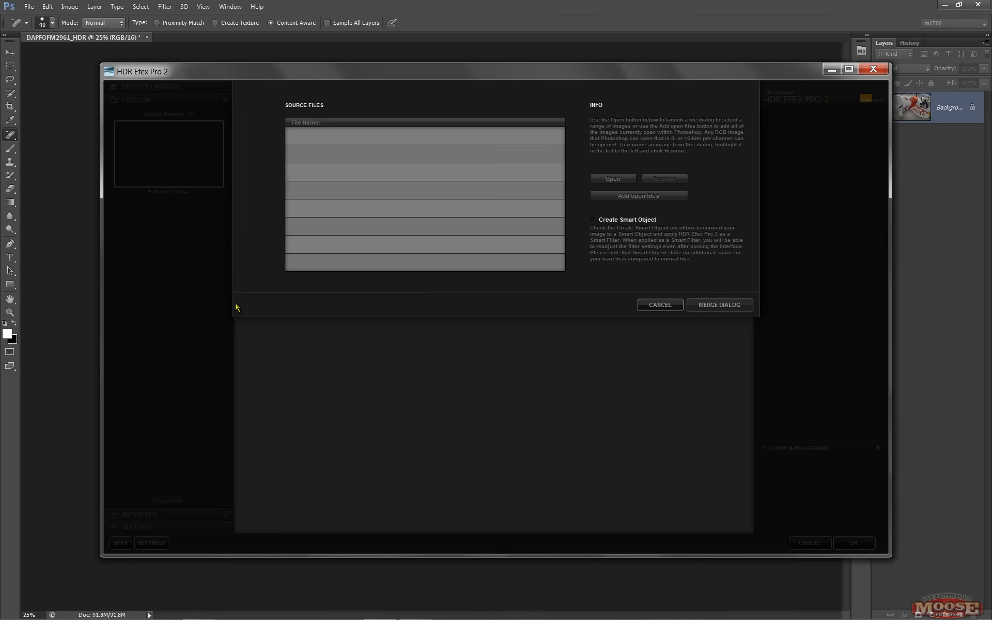
left_click(609, 181)
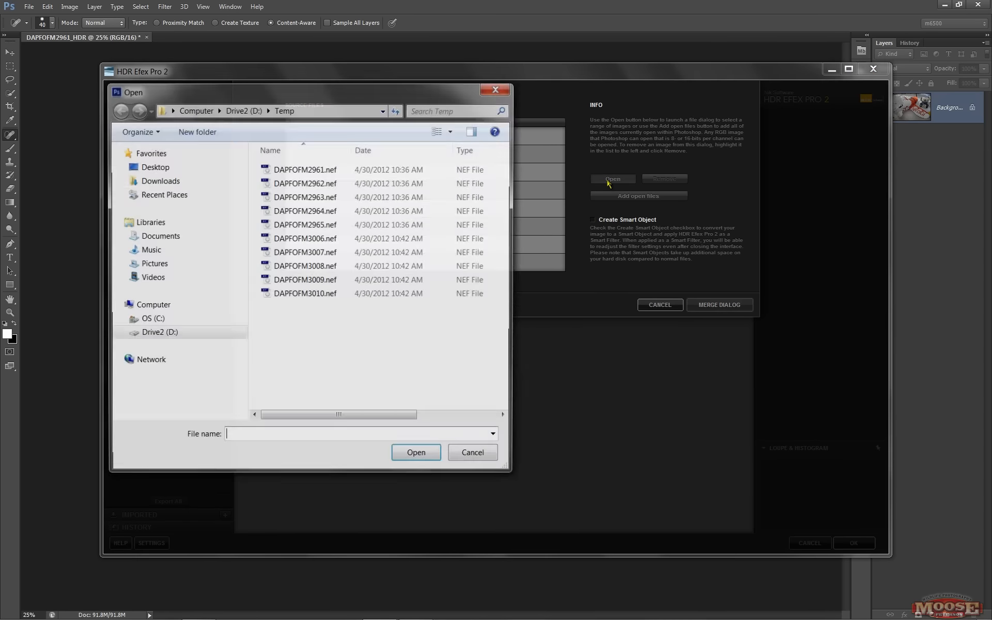
left_click(317, 293)
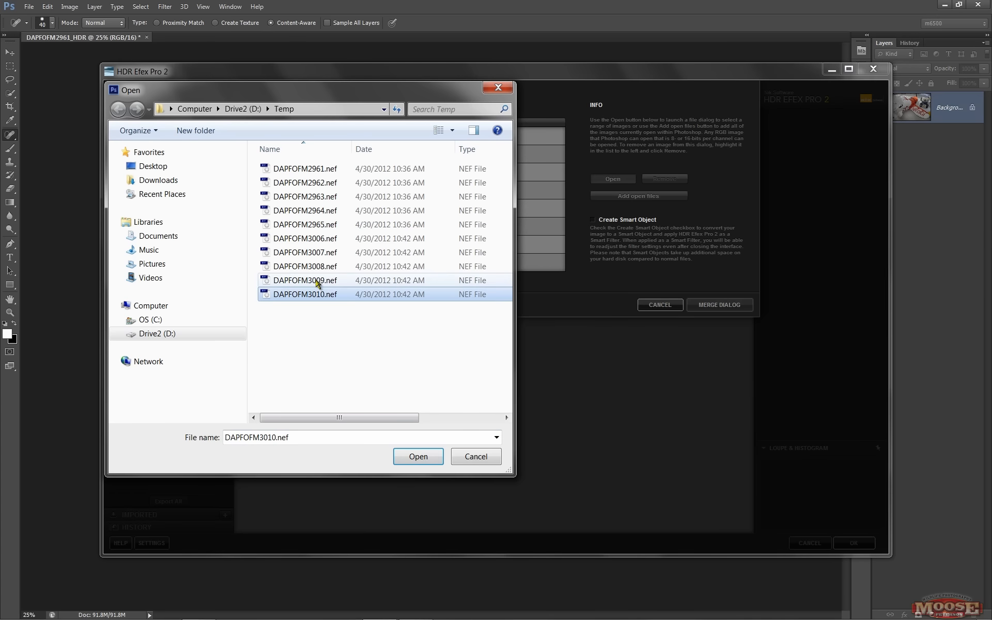
left_click(315, 280, "shift")
left_click(317, 268, "shift")
left_click(316, 253, "shift")
left_click(317, 239, "shift")
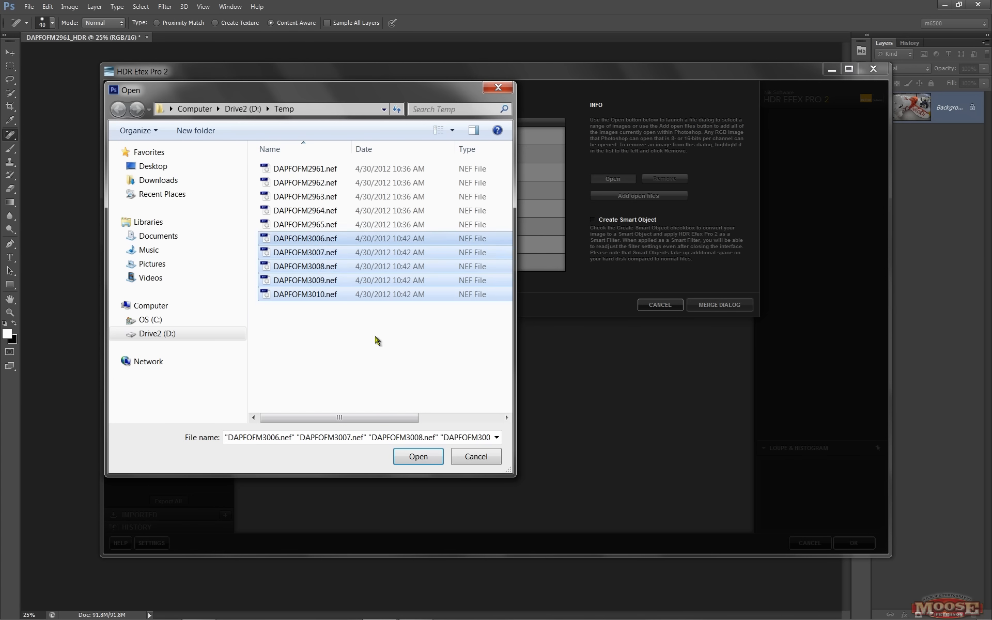
left_click(417, 454)
left_click(714, 305)
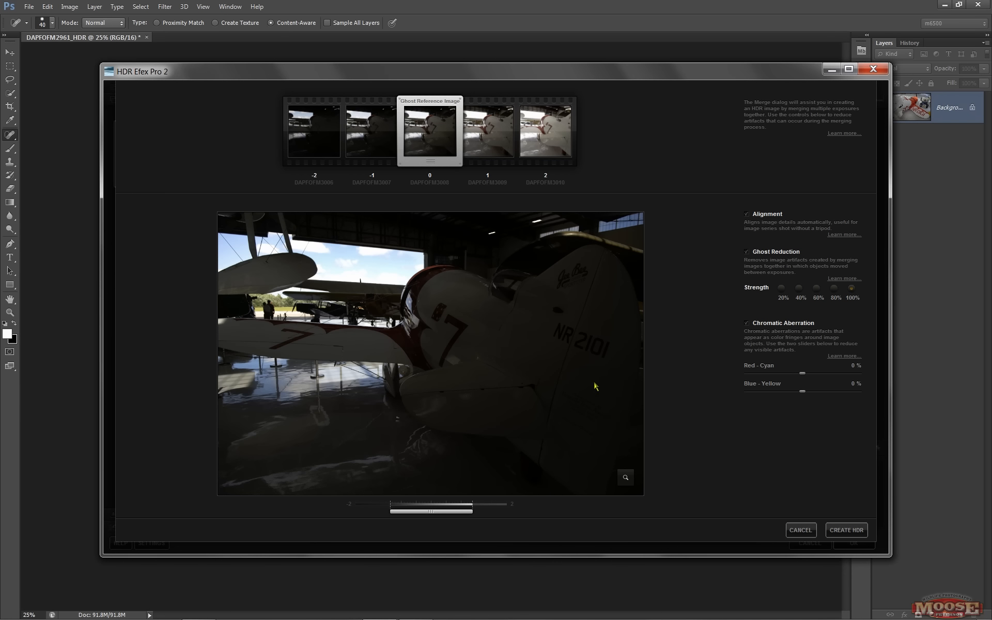
- Preview the darkest and brightest ends of the merged exposure range, and create the HDR image
left_click_drag(416, 517, 336, 514)
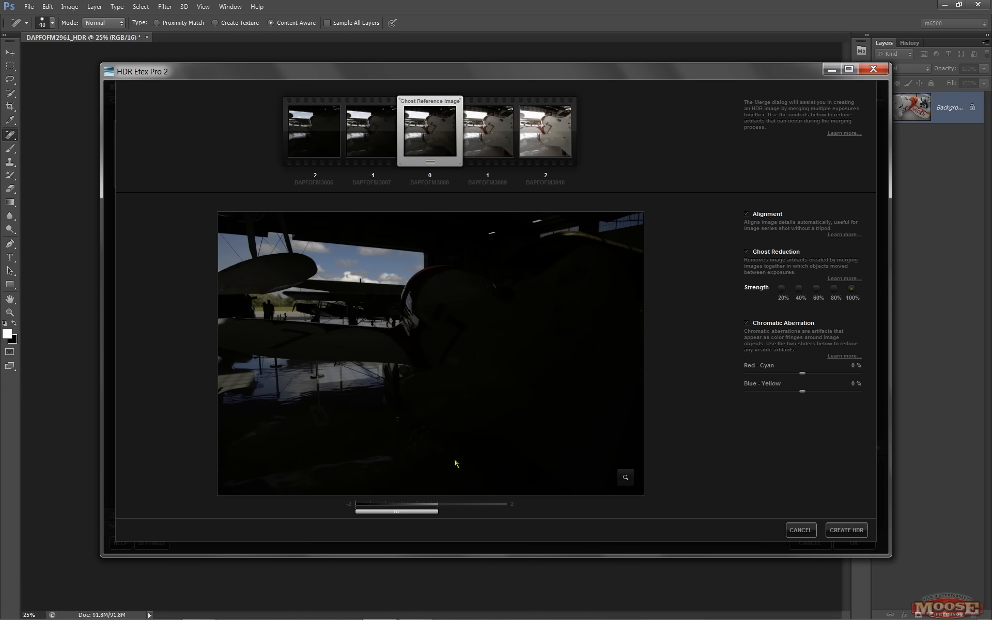
left_click_drag(410, 514, 510, 519)
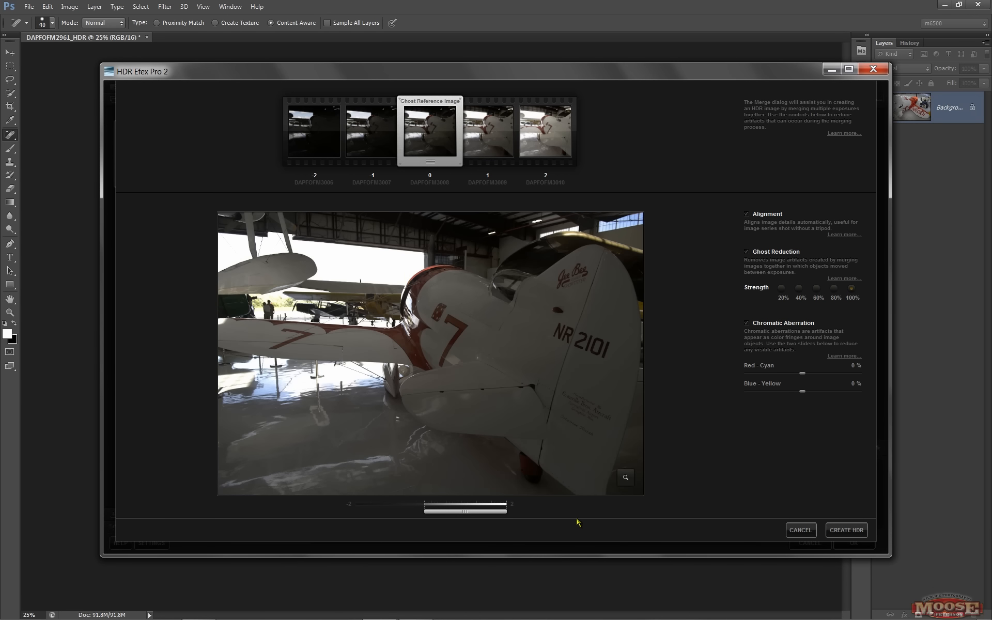
left_click(857, 535)
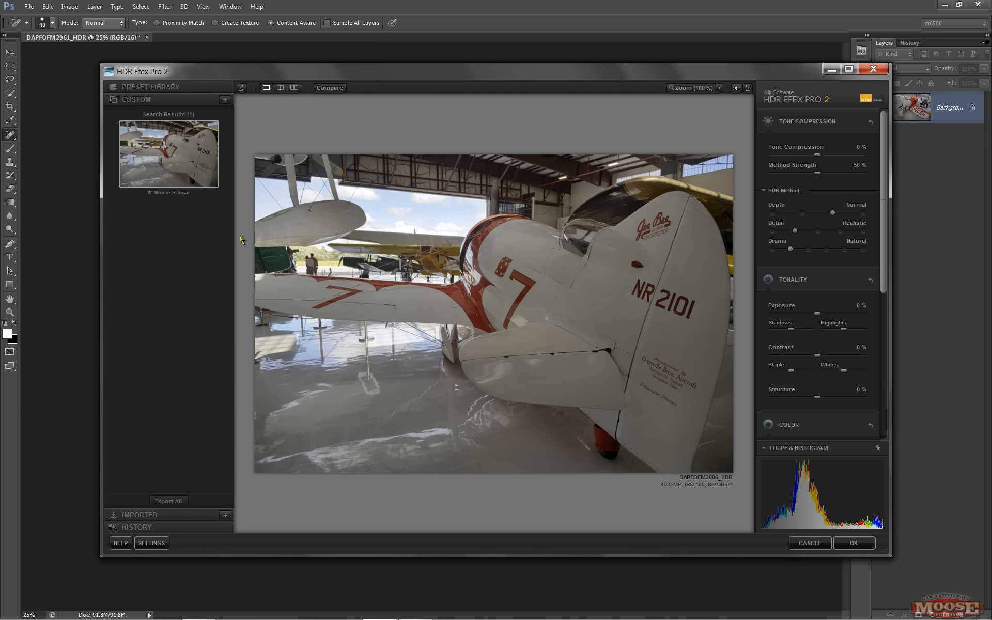
- Apply the custom preset "Moose Hangar" to the merged hangar image and save the HDR result
left_click(166, 156)
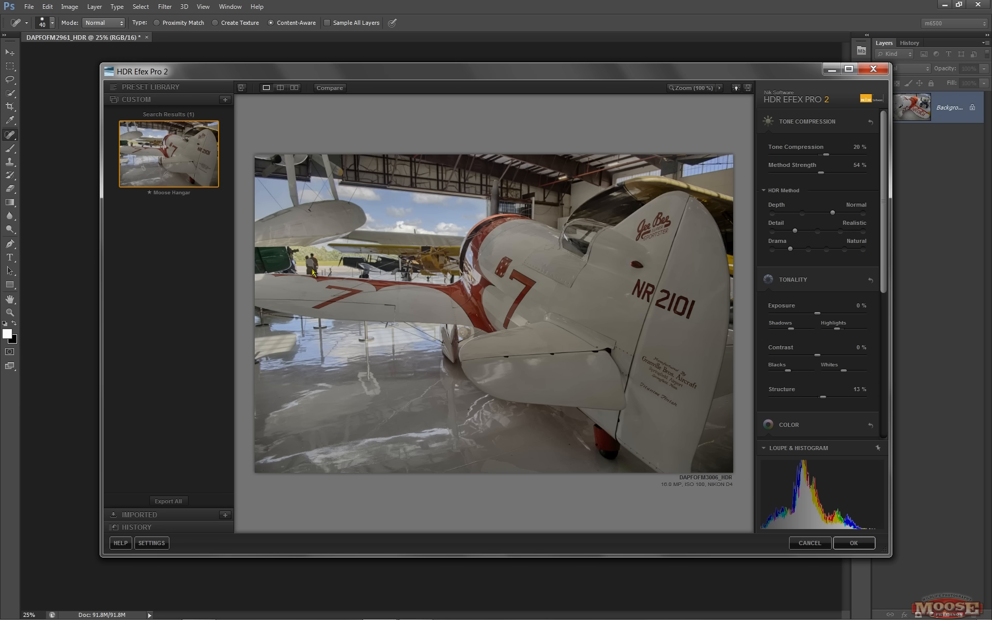
left_click(851, 544)
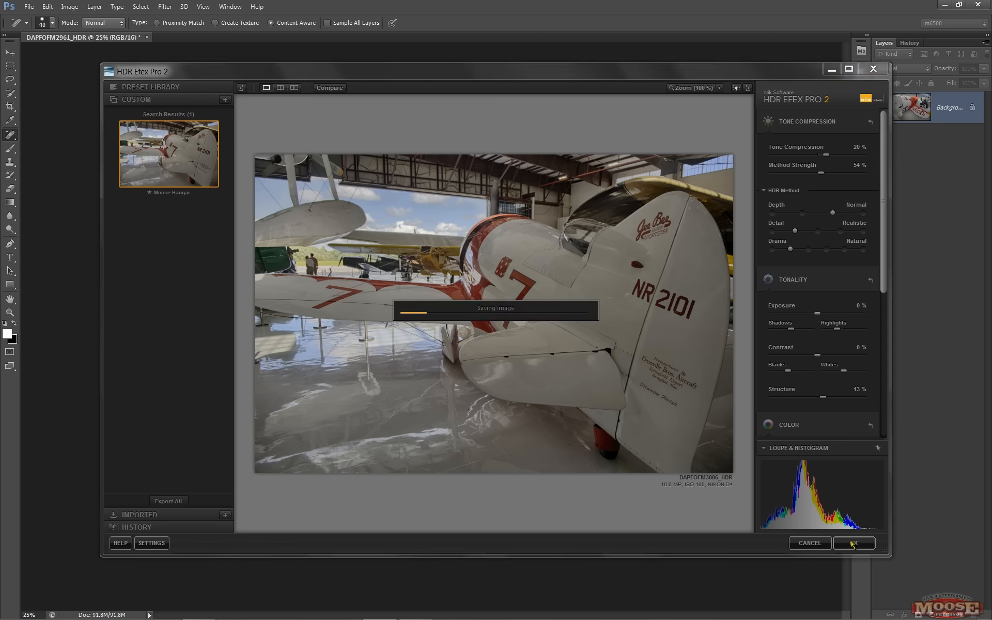